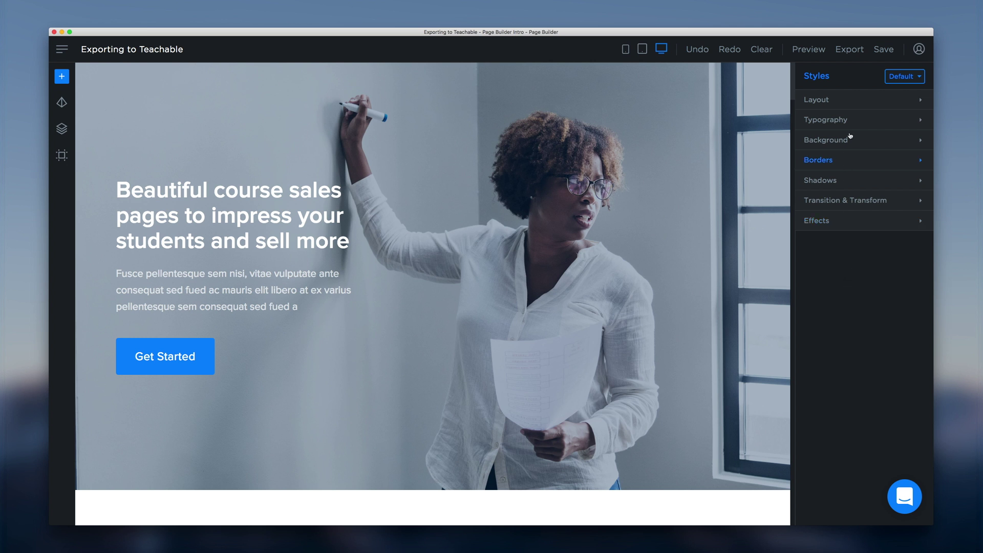
Step: Export the hero-banner course sales page from the toolbar as Teachable HTML
click(849, 52)
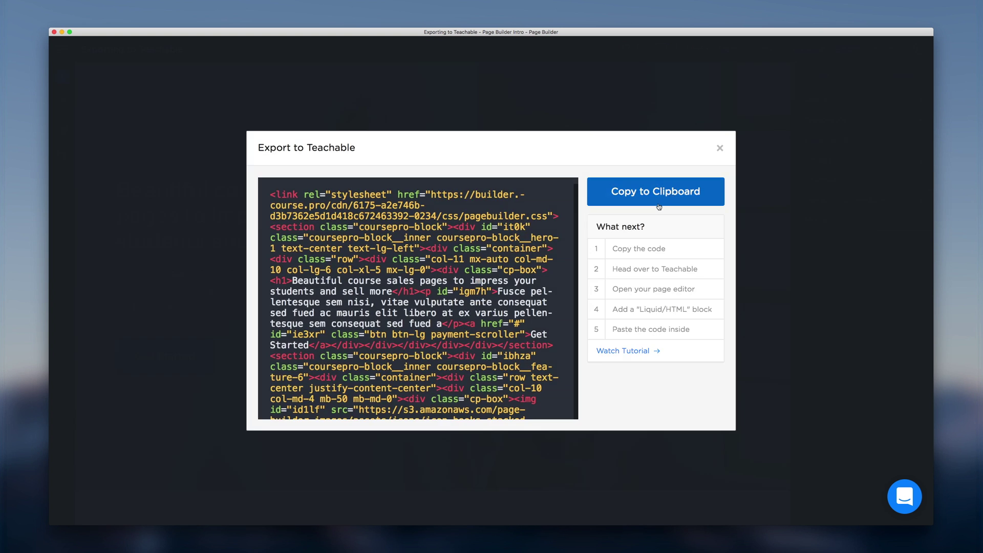
Step: Copy the exported page code to the clipboard from the Export to Teachable dialog
click(657, 205)
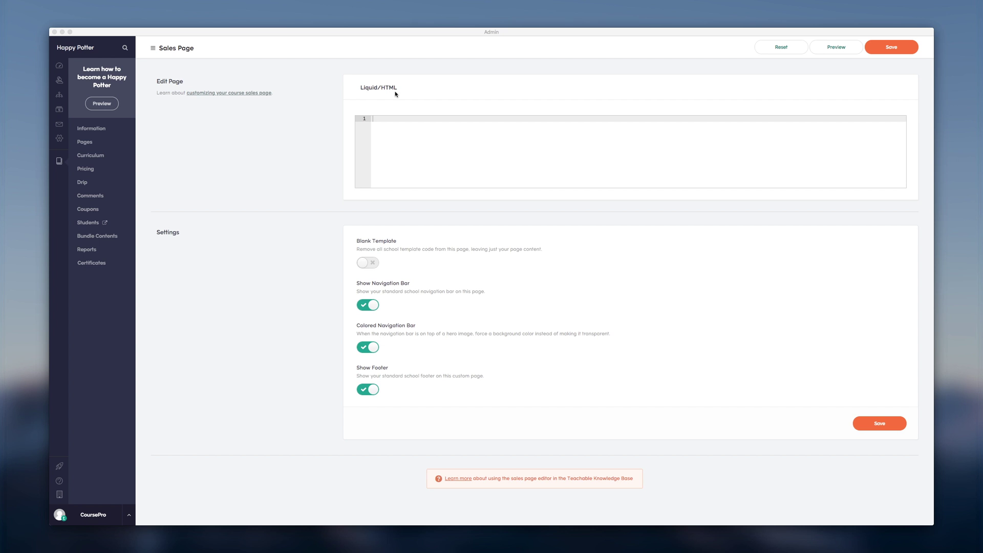
mouse_move(399, 193)
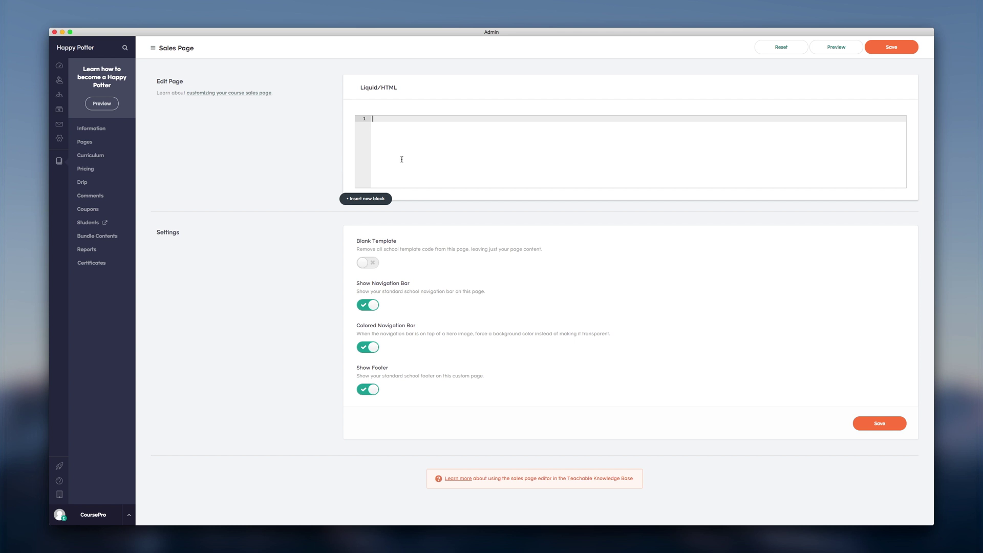
Step: Paste the 773-line code into the Liquid/HTML block, save, and preview the live page
key(super+v)
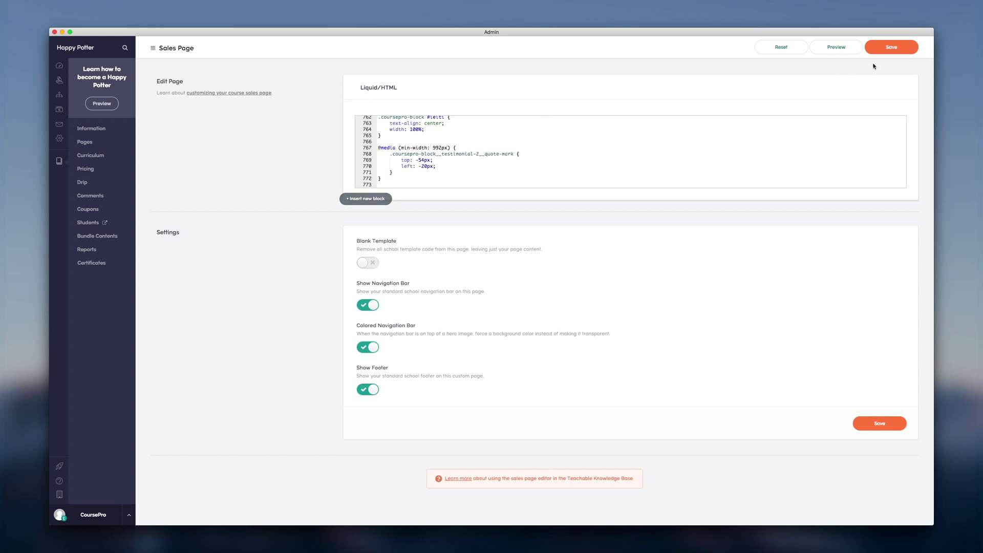
click(890, 54)
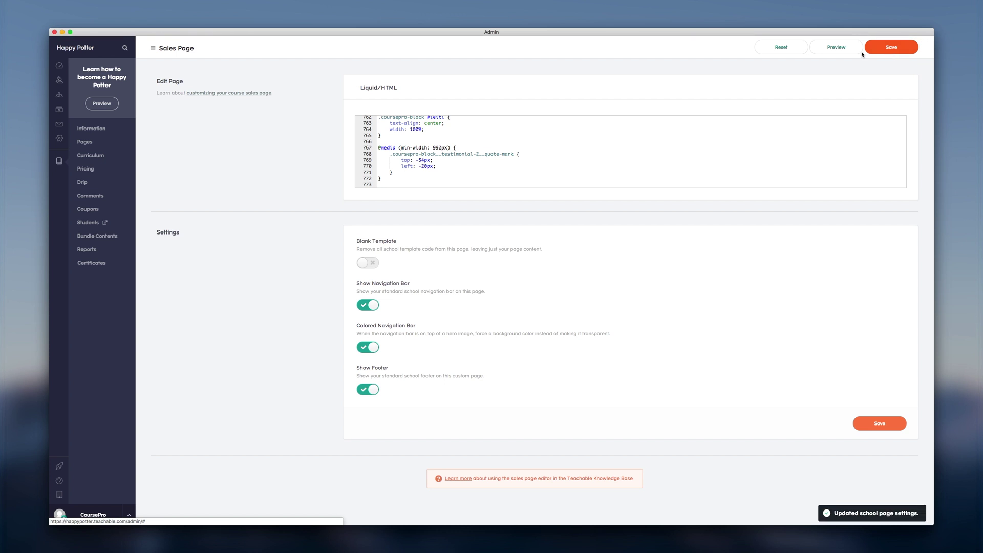
click(841, 54)
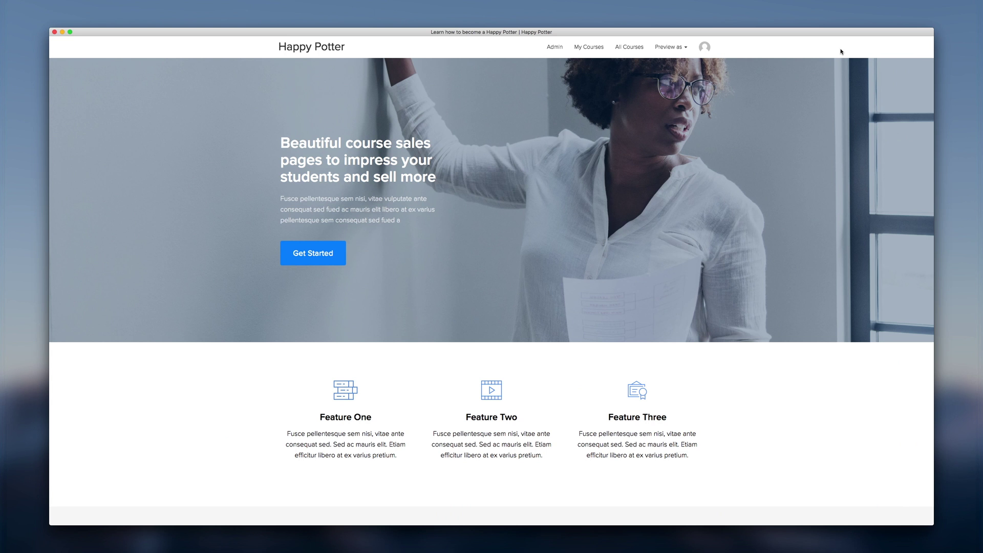
scroll(841, 51, down, 3)
scroll(841, 52, down, 4)
scroll(840, 52, down, 2)
scroll(841, 51, down, 3)
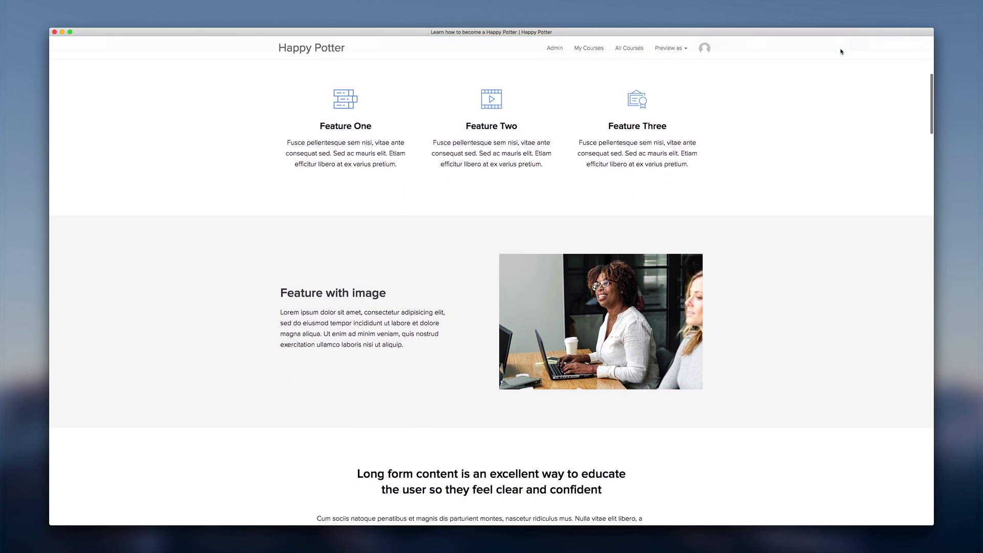
scroll(840, 51, down, 3)
scroll(840, 52, down, 2)
scroll(841, 52, down, 4)
scroll(840, 52, down, 4)
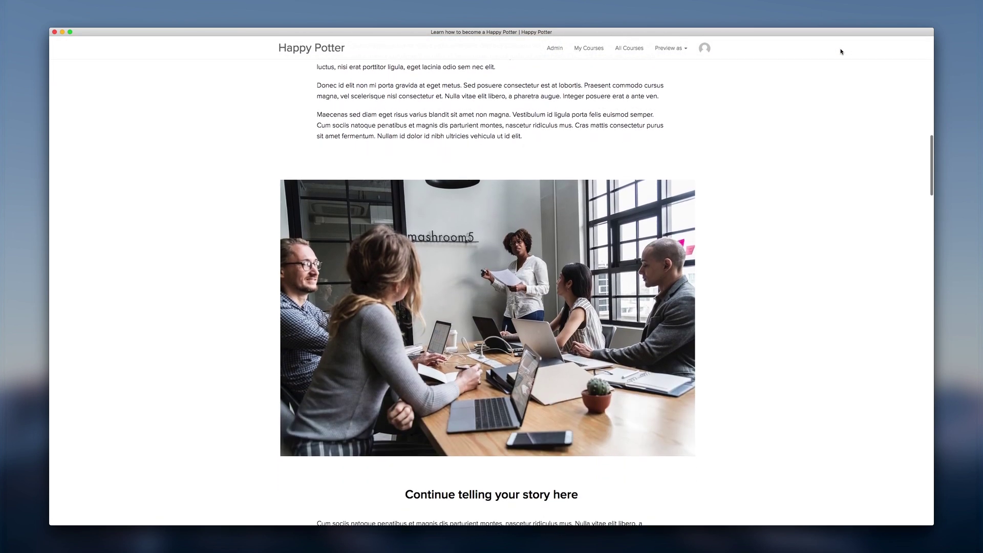
scroll(840, 51, down, 2)
scroll(841, 51, down, 5)
scroll(841, 51, down, 4)
scroll(840, 52, down, 2)
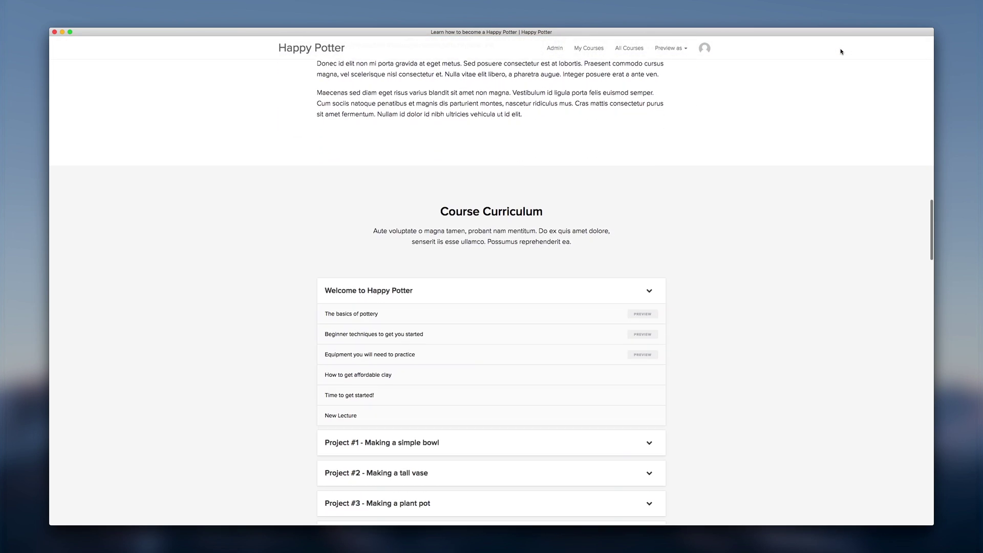
scroll(840, 52, down, 5)
scroll(840, 51, down, 1)
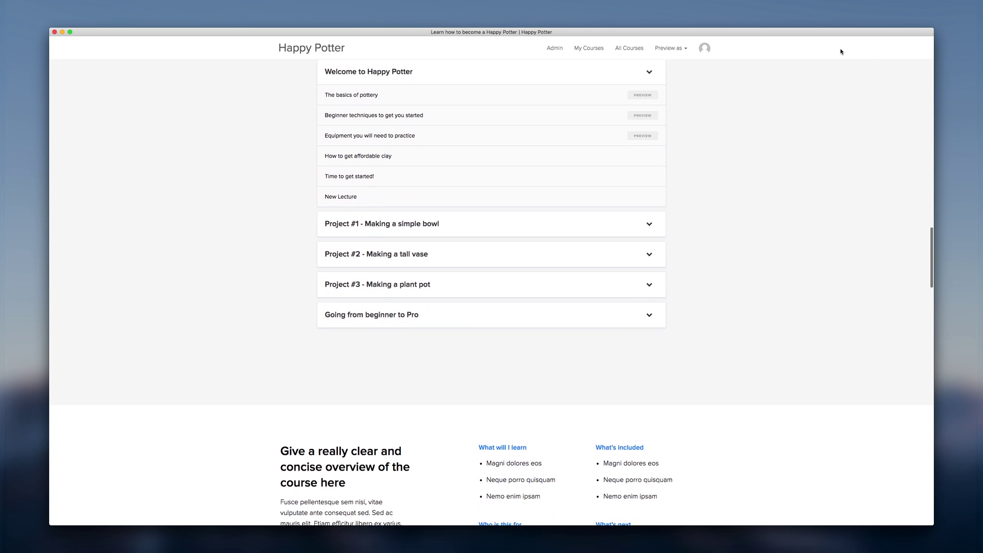
Step: Collapse and re-expand the 'Welcome to Happy Potter' curriculum section on the live page
click(649, 71)
click(649, 71)
scroll(780, 141, up, 10)
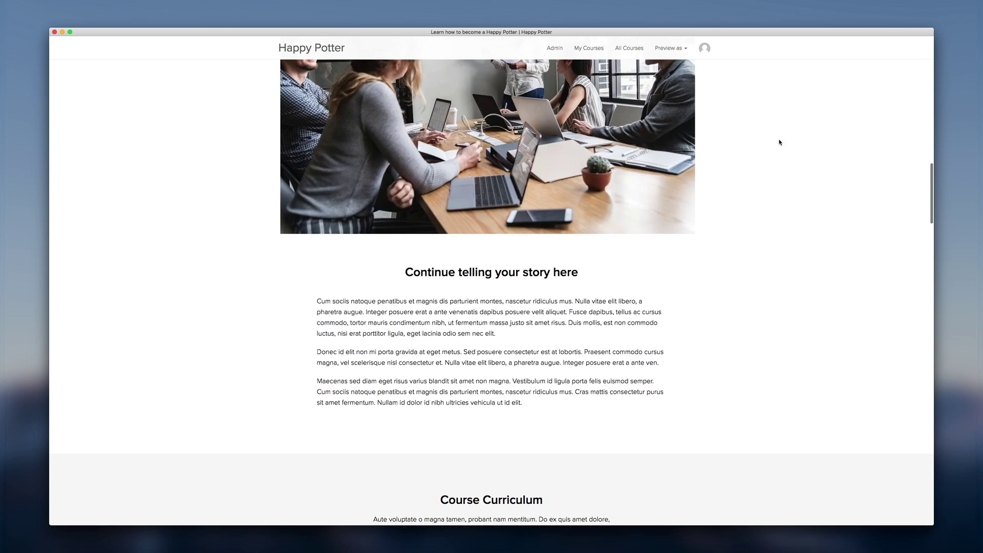
scroll(779, 142, up, 10)
scroll(780, 142, up, 10)
scroll(780, 142, up, 1)
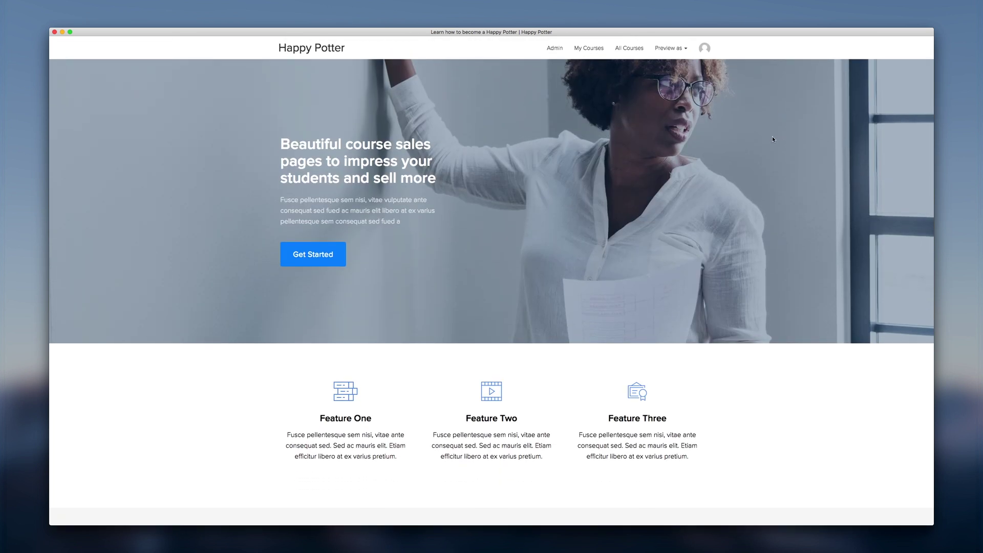